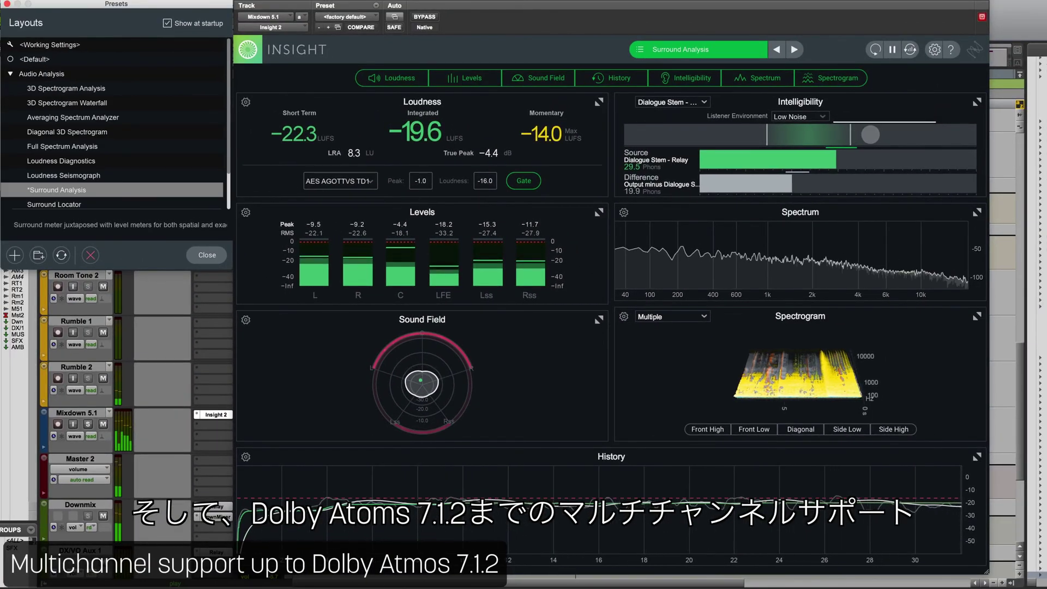
Step: Switch Insight 2 to the Surround Analysis layout in the Layouts list
{"action": "key", "text": "Up"}
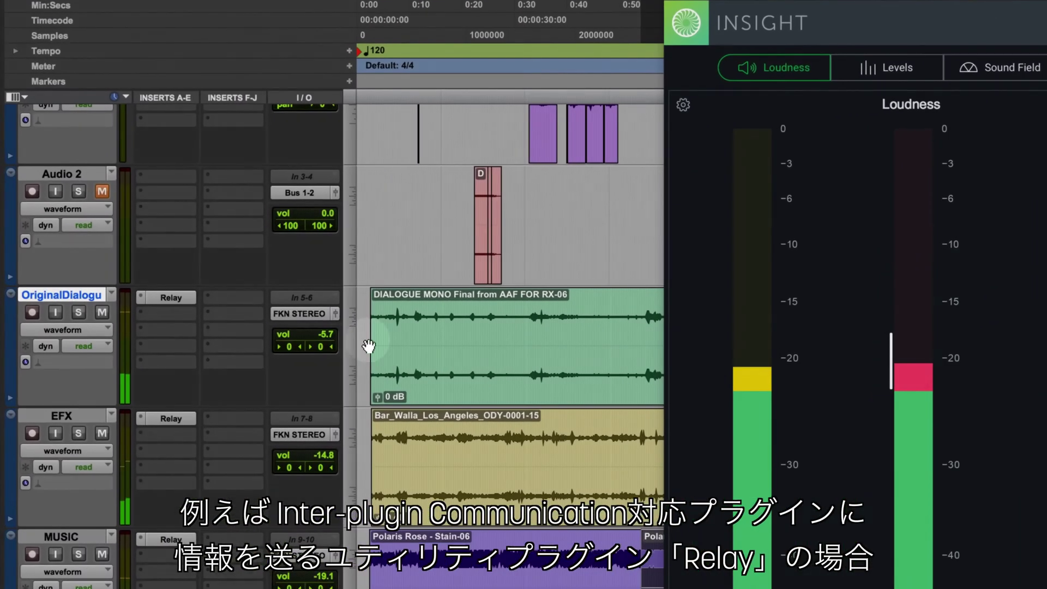
Step: Set the Intelligibility meter source to Original Dialogue - Relay
{"action": "left_click", "coordinate": [177, 296]}
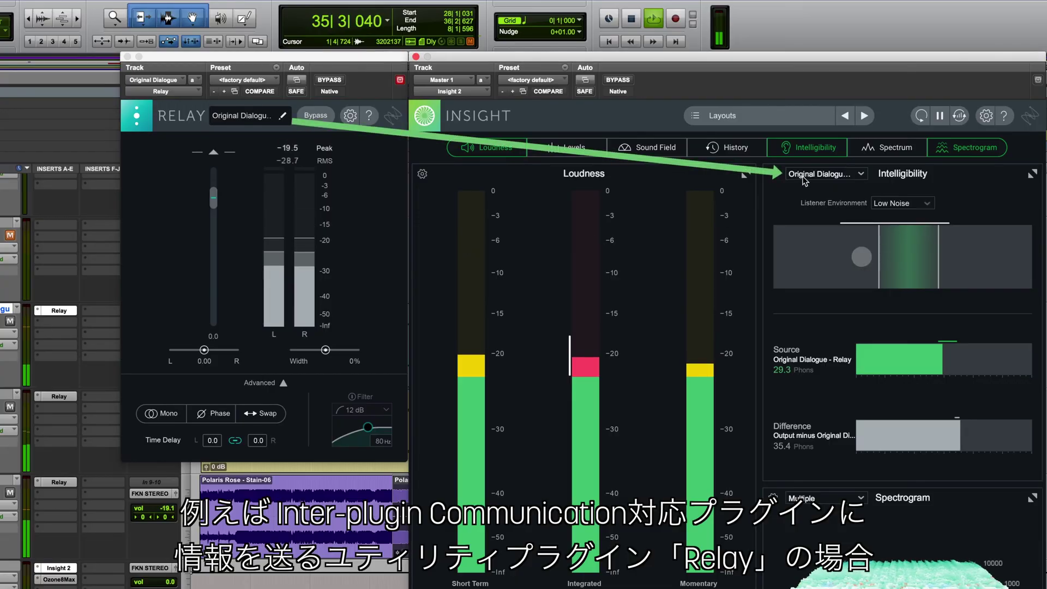
{"action": "left_click", "coordinate": [804, 174]}
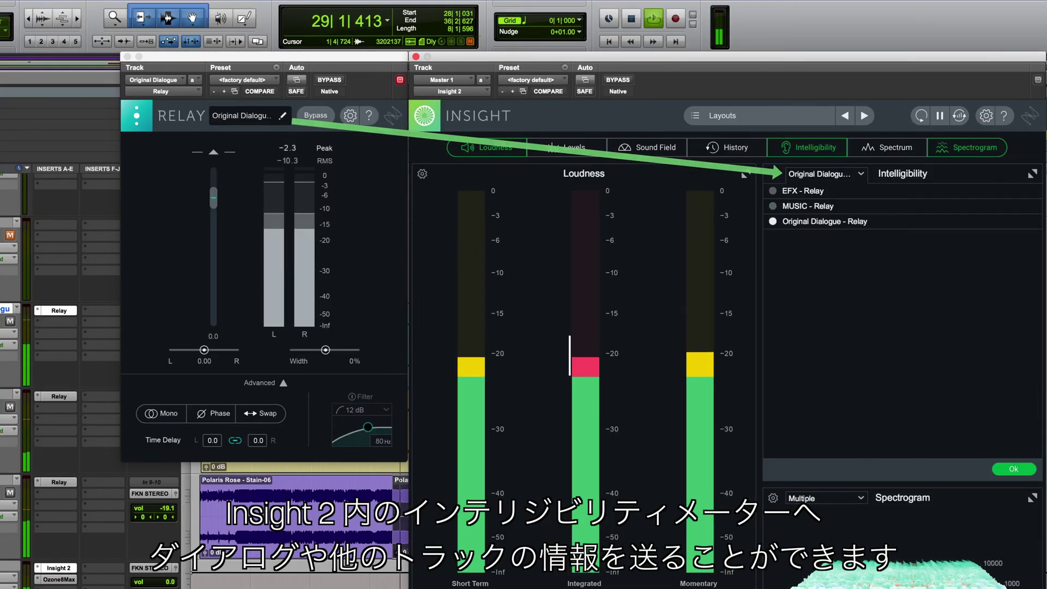
{"action": "left_click", "coordinate": [1008, 468]}
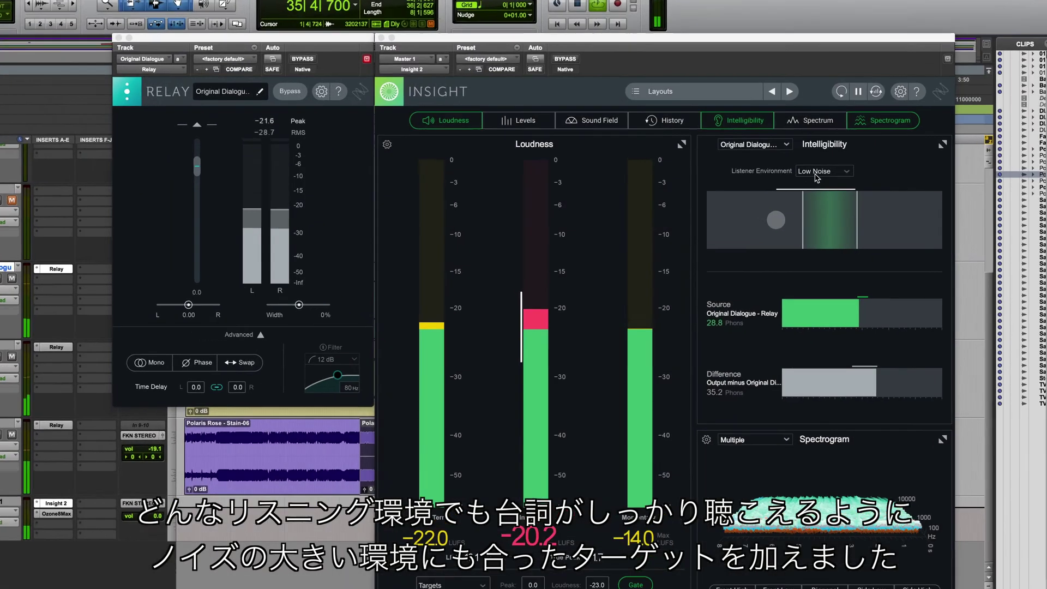
Step: Try the Medium Noise listener environment, then settle on High Noise
{"action": "left_click", "coordinate": [784, 148]}
{"action": "left_click", "coordinate": [788, 177]}
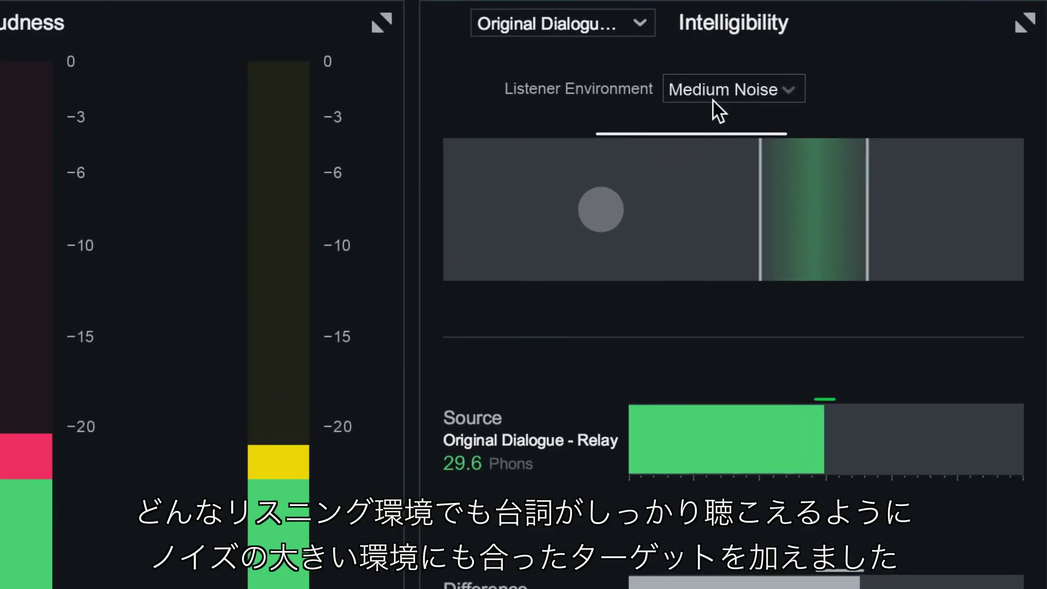
{"action": "left_click", "coordinate": [787, 149]}
{"action": "left_click", "coordinate": [707, 171]}
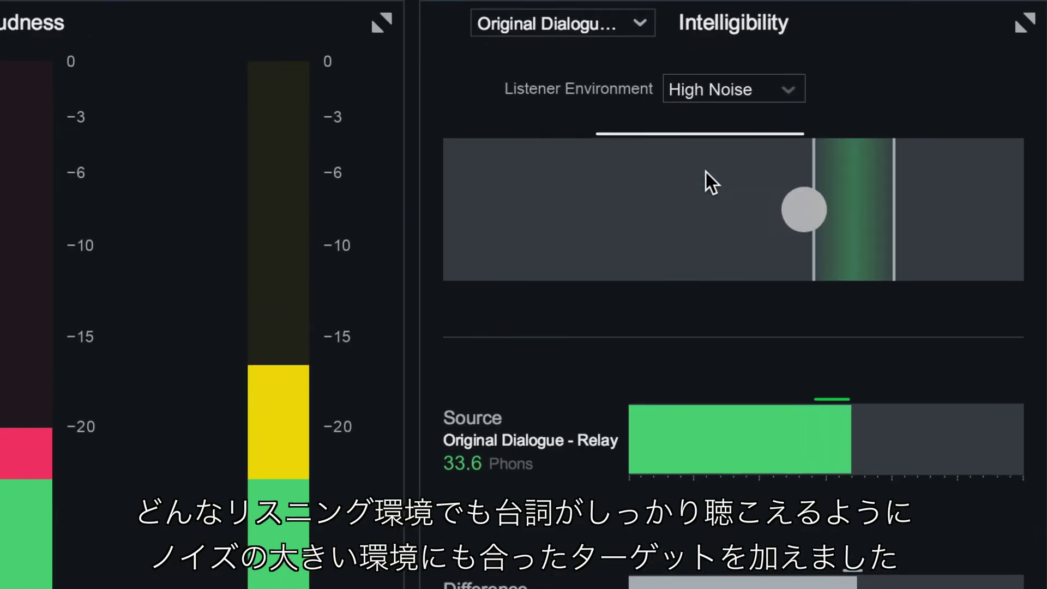
{"action": "left_click", "coordinate": [706, 104]}
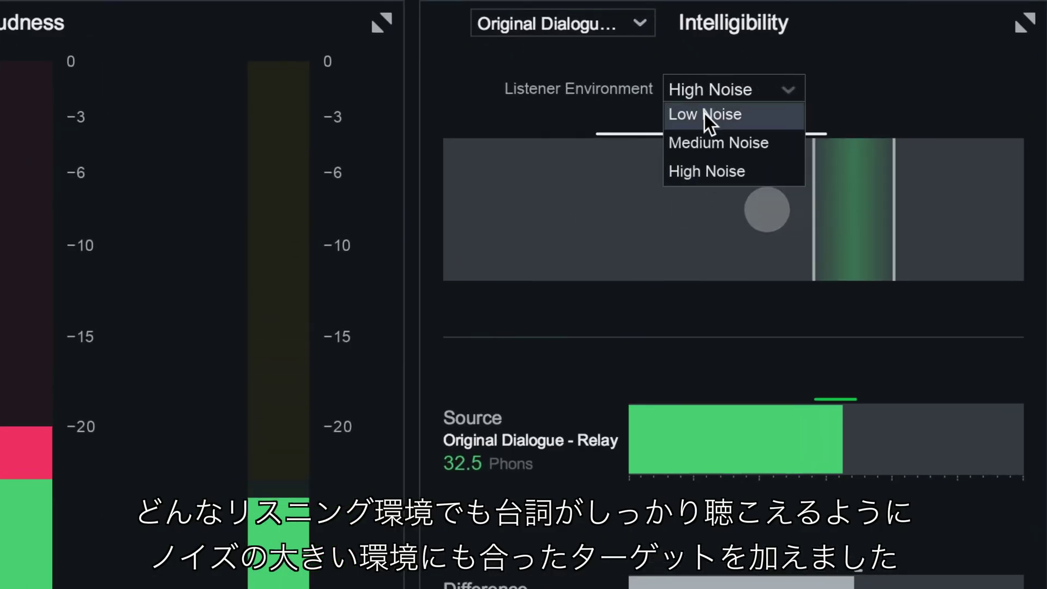
{"action": "left_click", "coordinate": [705, 113]}
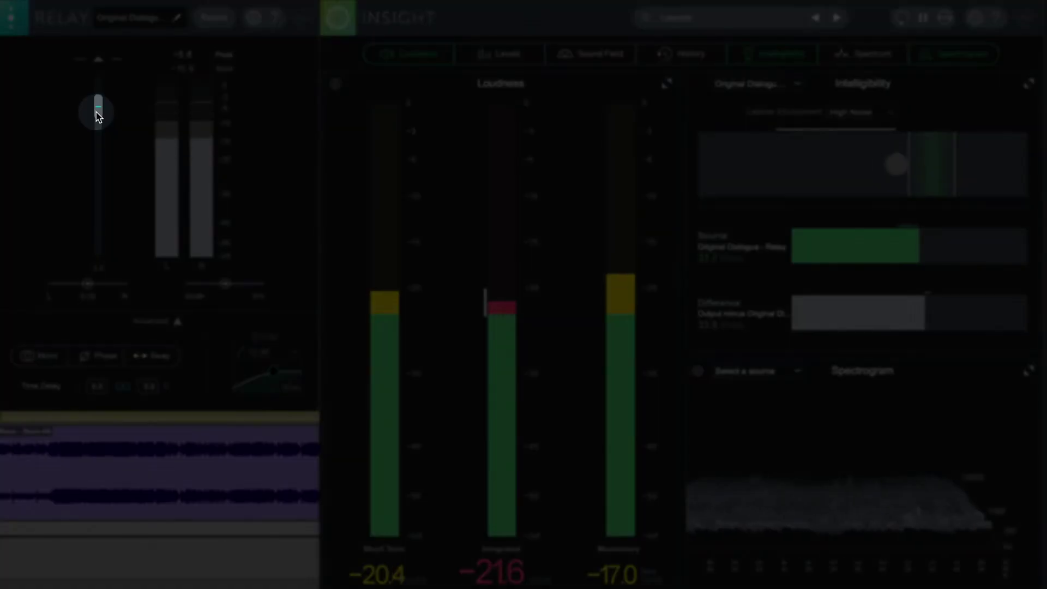
Step: Raise the dialogue Relay gain fader from 0.0 to about 5.8 dB
{"action": "left_click_drag", "start_coordinate": [96, 112], "coordinate": [96, 105]}
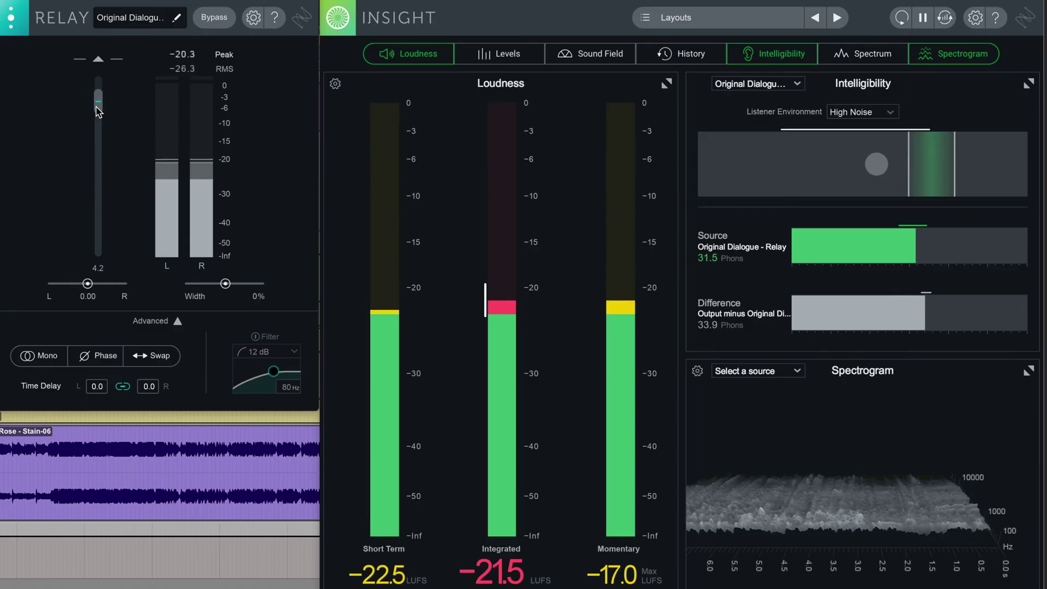
{"action": "left_click_drag", "start_coordinate": [95, 105], "coordinate": [96, 104]}
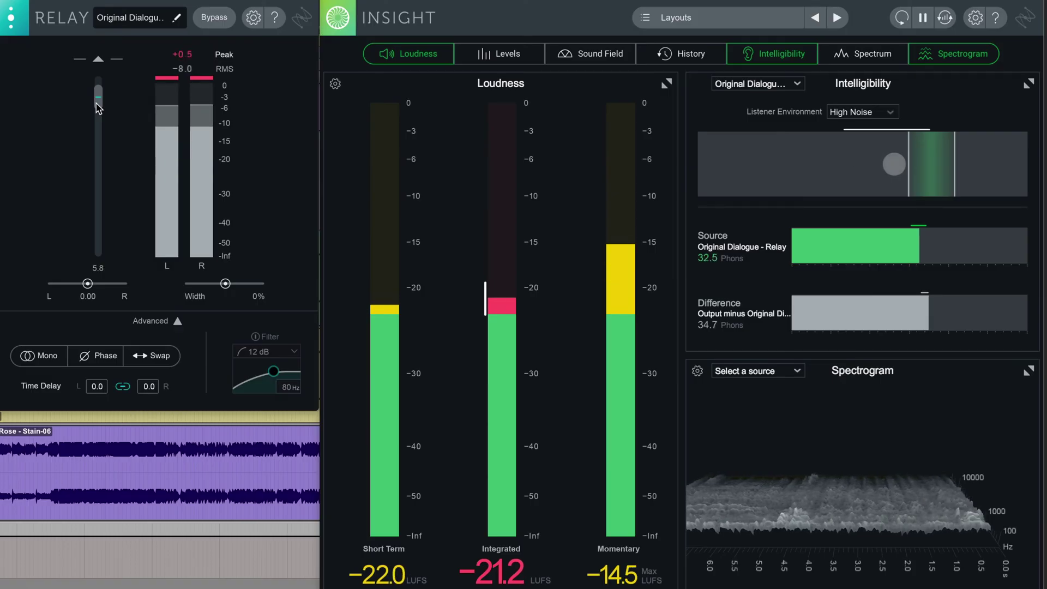
{"action": "left_click_drag", "start_coordinate": [96, 102], "coordinate": [96, 100]}
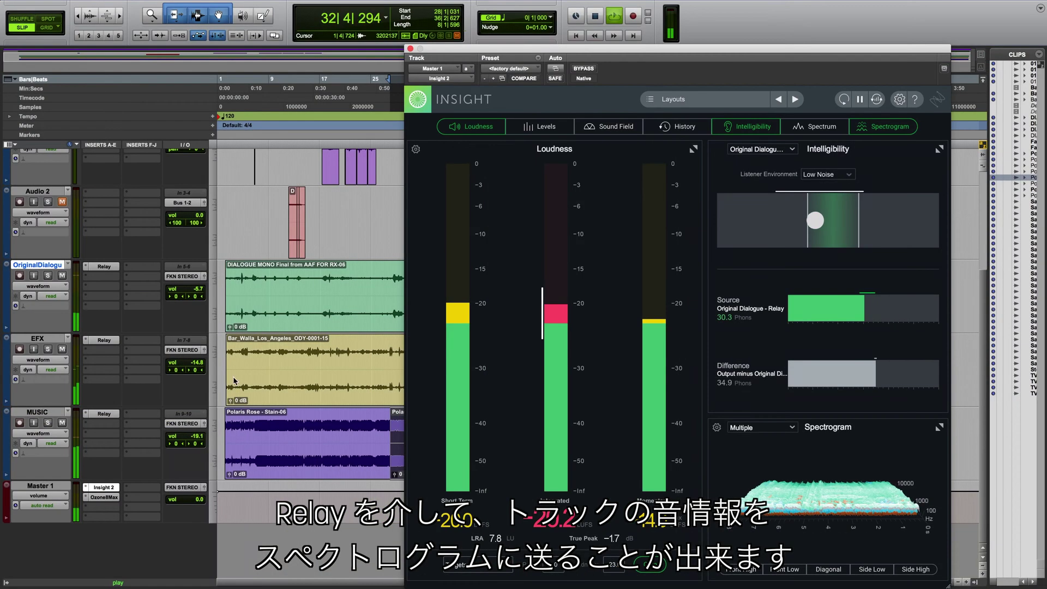
Step: Use EFX, MUSIC and Original Dialogue Relay as Spectrogram sources and enlarge the Spectrogram panel
{"action": "left_click", "coordinate": [747, 428]}
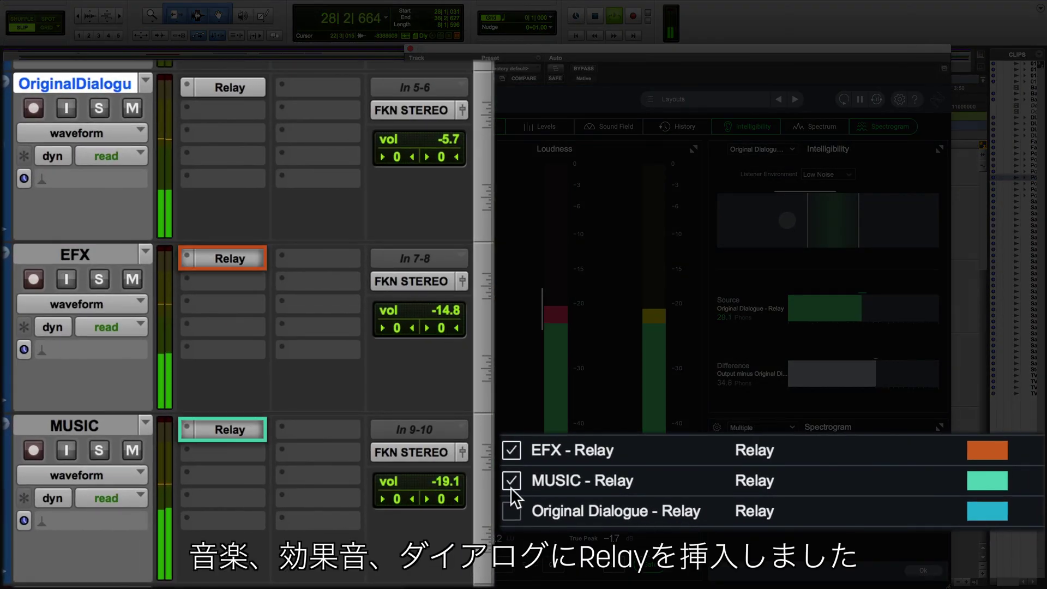
{"action": "left_click", "coordinate": [929, 577]}
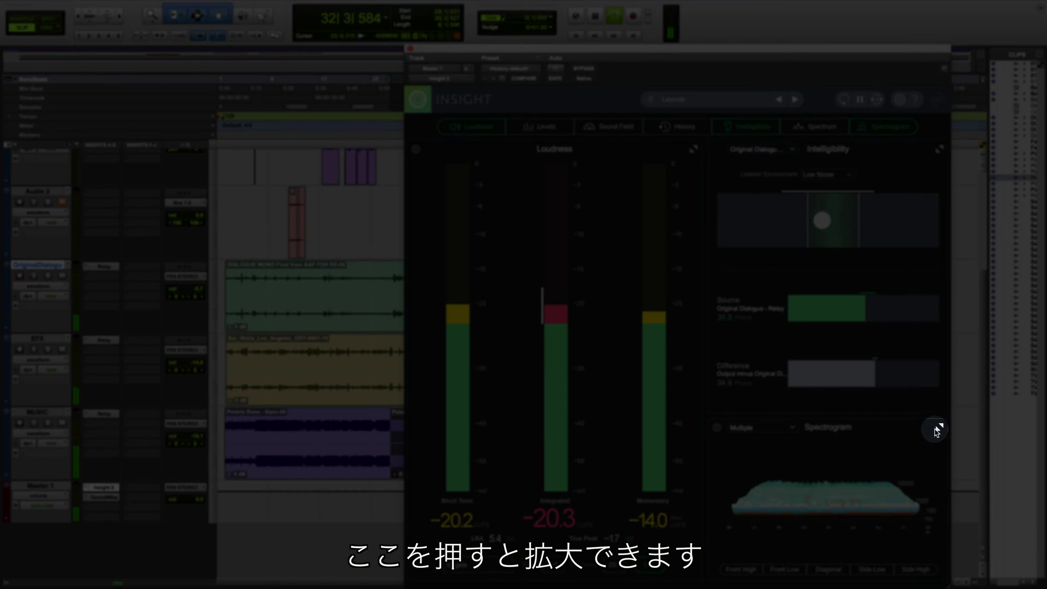
{"action": "left_click", "coordinate": [939, 428]}
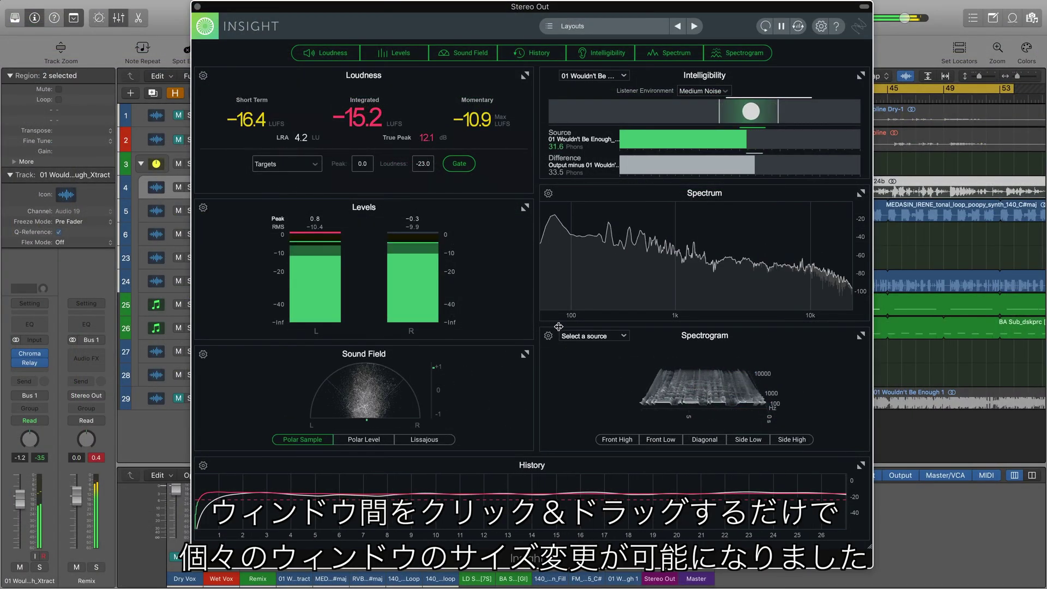
Step: Widen the left meter column and hide Spectrogram, Spectrum, Intelligibility, History, Sound Field and Levels
{"action": "mouse_move", "coordinate": [542, 325]}
{"action": "left_mouse_down"}
{"action": "mouse_move", "coordinate": [584, 325]}
{"action": "mouse_move", "coordinate": [517, 327]}
{"action": "mouse_move", "coordinate": [543, 284]}
{"action": "mouse_move", "coordinate": [542, 326]}
{"action": "left_mouse_up"}
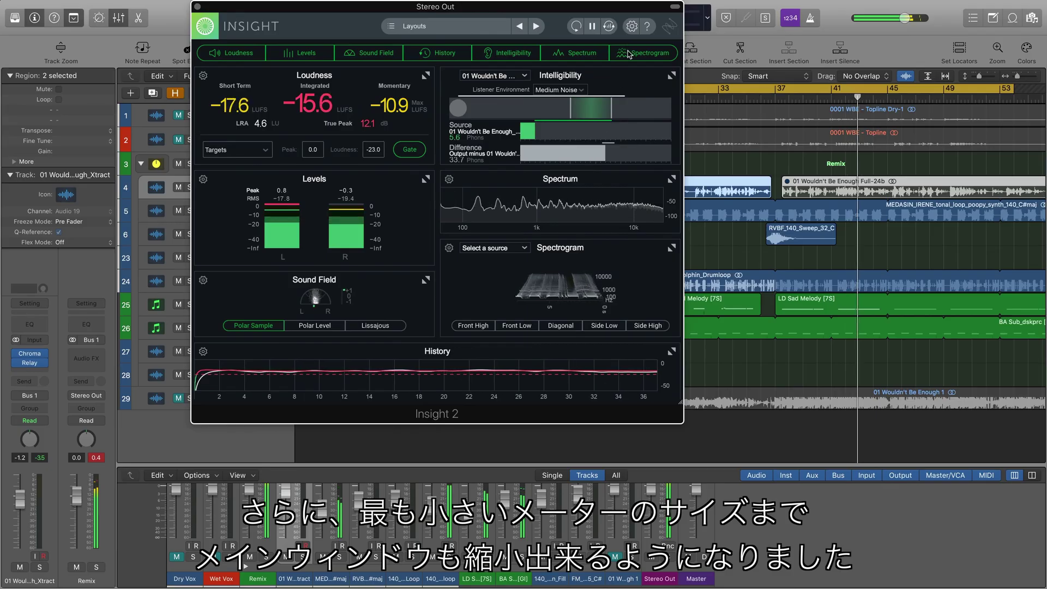
{"action": "left_click", "coordinate": [644, 52]}
{"action": "left_click", "coordinate": [581, 53]}
{"action": "left_click", "coordinate": [510, 54]}
{"action": "left_click", "coordinate": [444, 53]}
{"action": "left_click", "coordinate": [376, 52]}
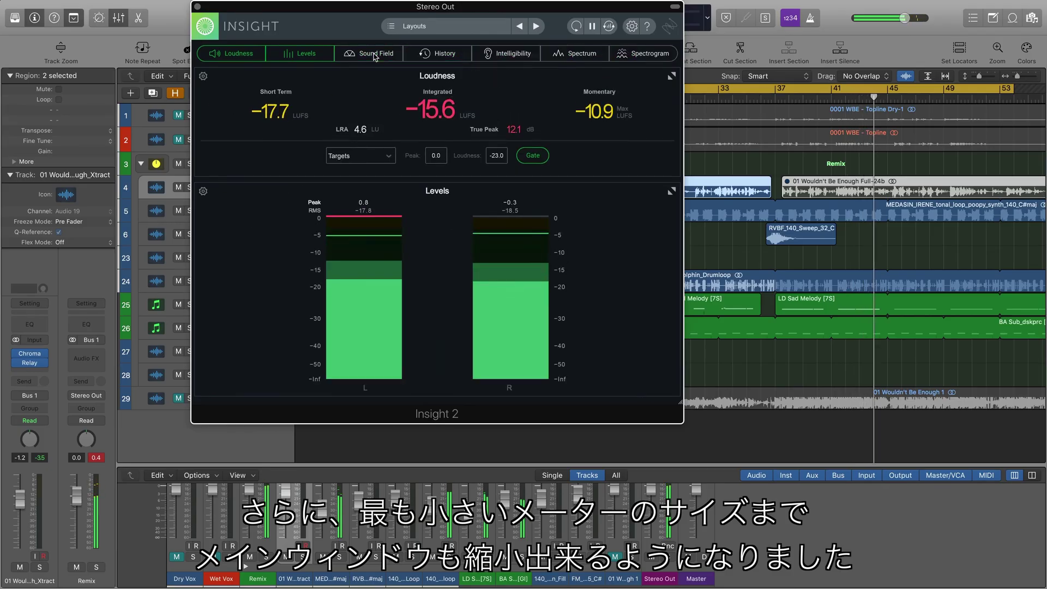
{"action": "left_click", "coordinate": [329, 54]}
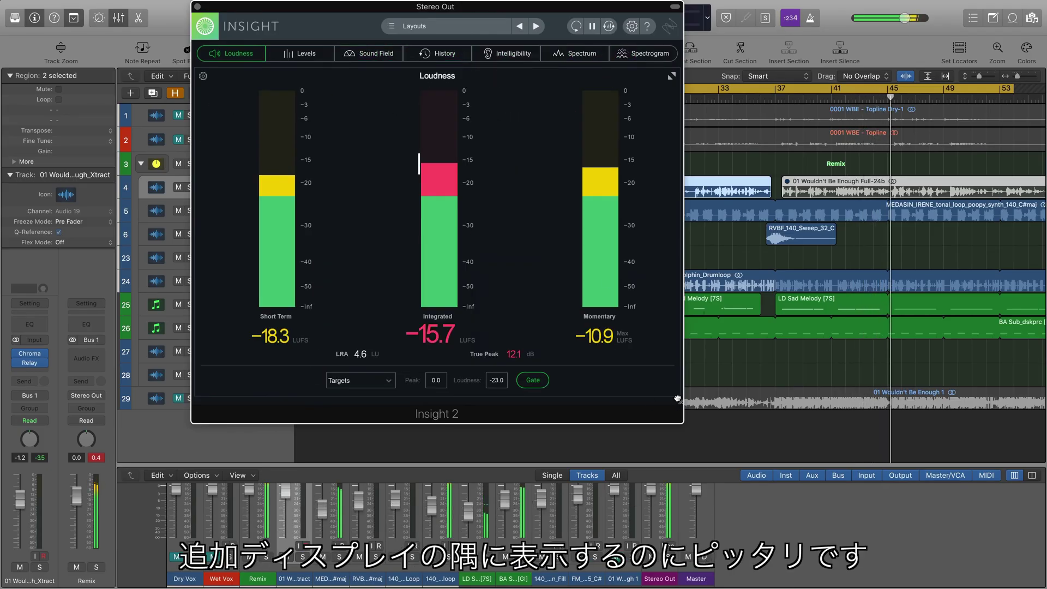
Step: Shrink the meter window to a compact size and restore Intelligibility, Levels and Sound Field
{"action": "left_click_drag", "start_coordinate": [678, 399], "coordinate": [394, 146]}
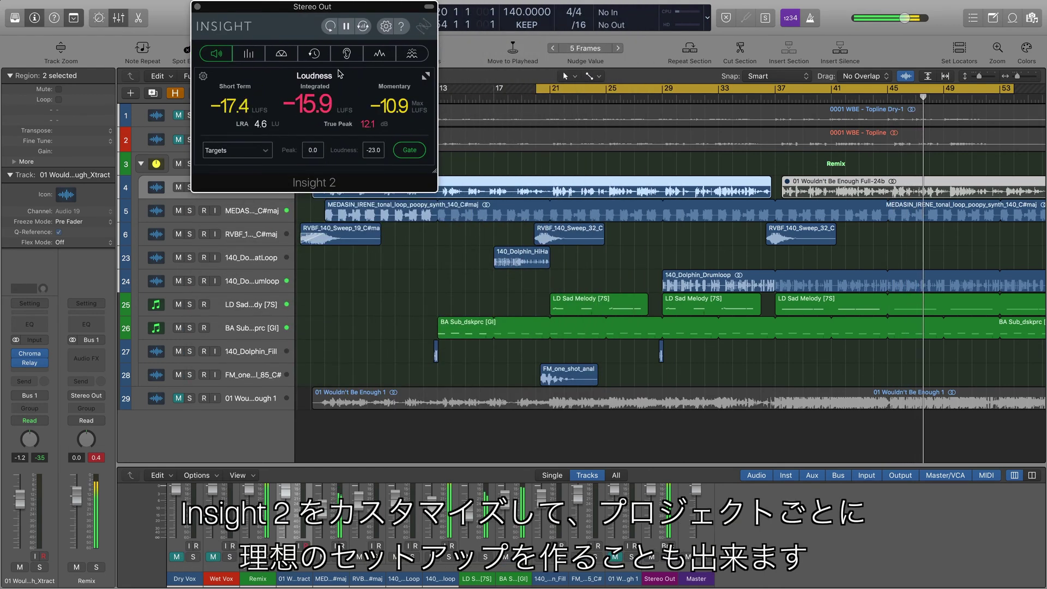
{"action": "left_click", "coordinate": [345, 54]}
{"action": "left_click", "coordinate": [286, 54]}
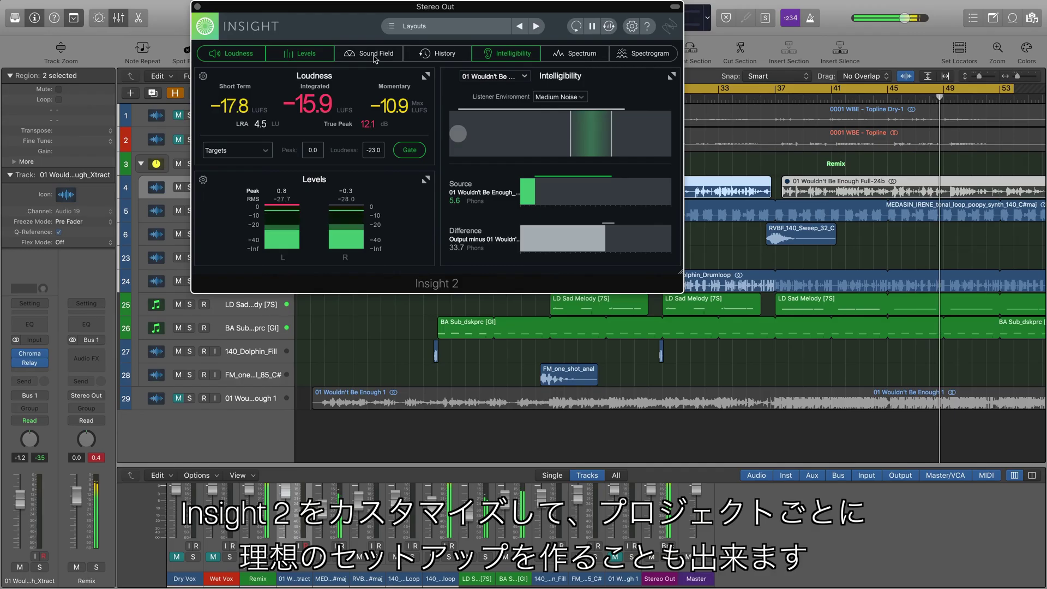
{"action": "left_click", "coordinate": [375, 54]}
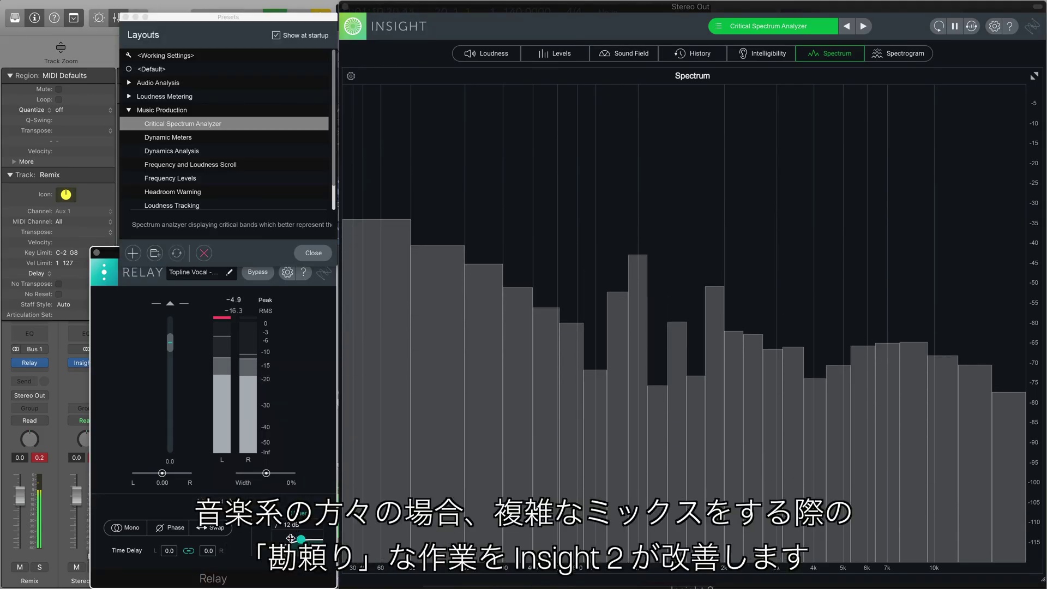
Step: Step through the Music Production layouts from Dynamic Meters down to Podcast Production
{"action": "left_click", "coordinate": [230, 139]}
{"action": "key", "text": "Down"}
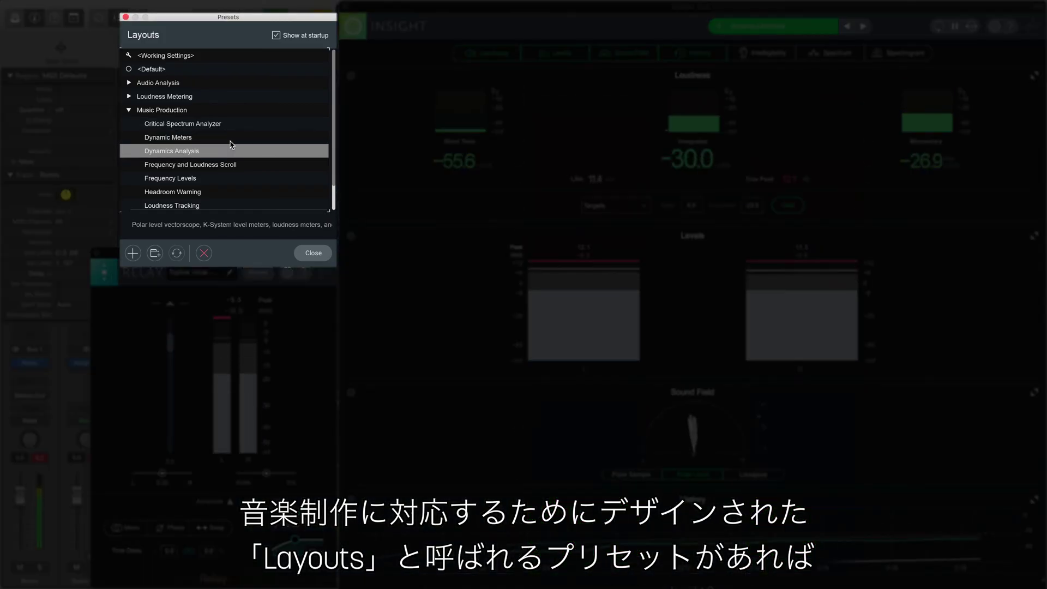
{"action": "key", "text": "Down"}
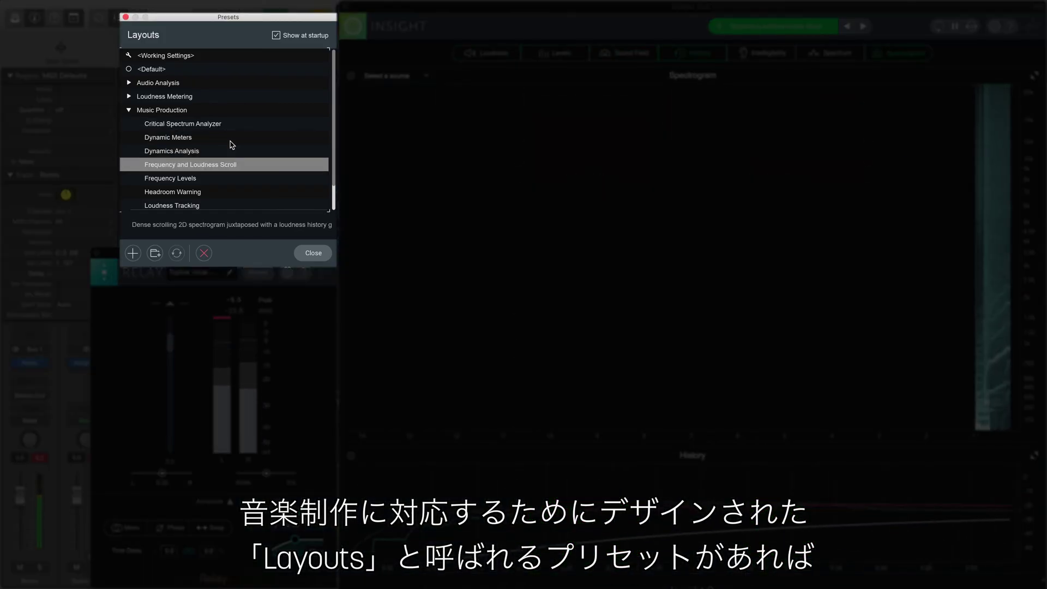
{"action": "key", "text": "Down"}
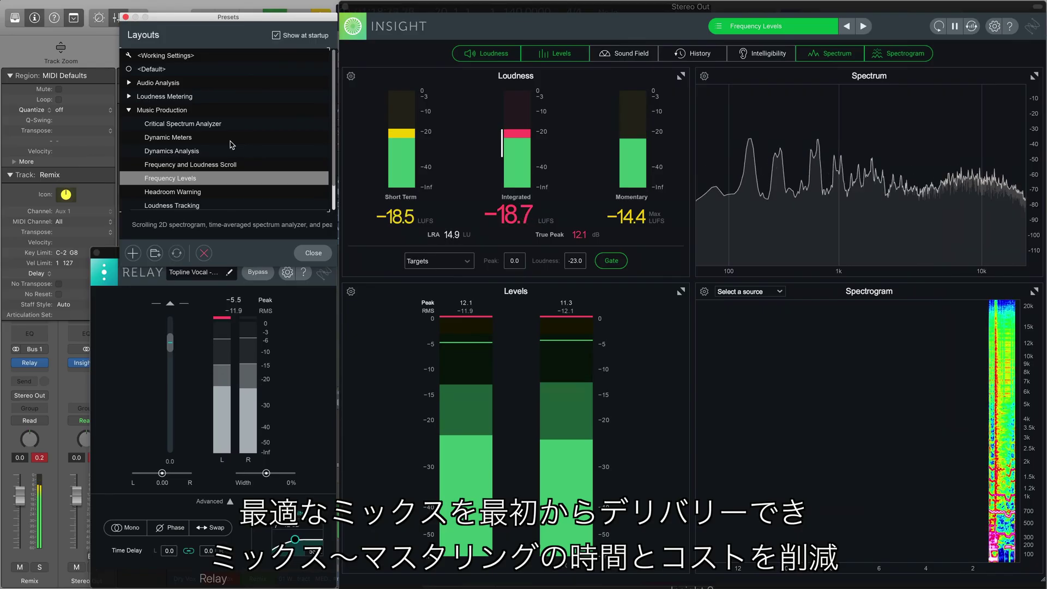
{"action": "key", "text": "Down"}
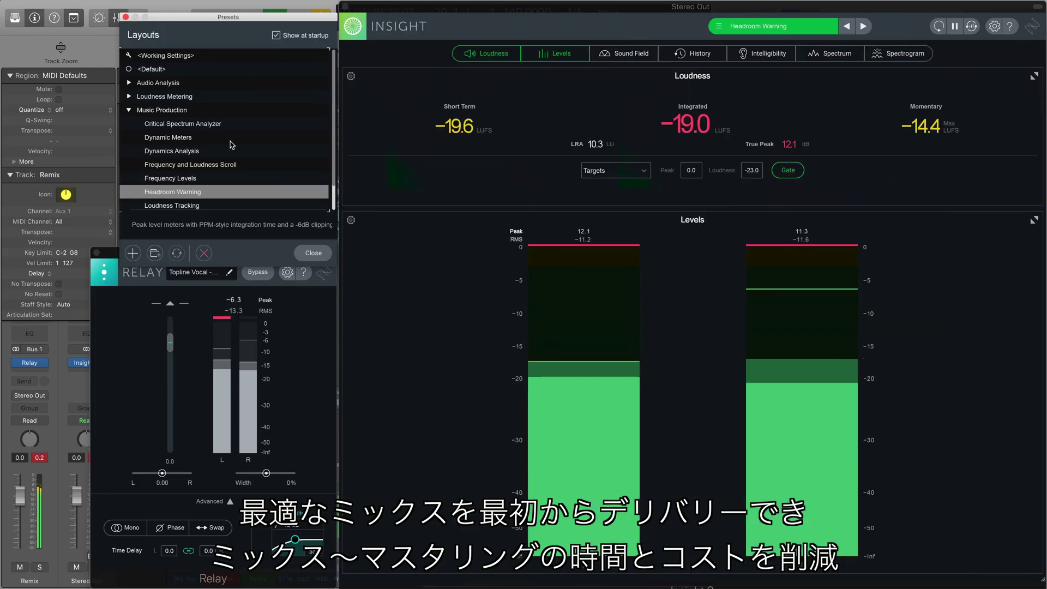
{"action": "key", "text": "Down"}
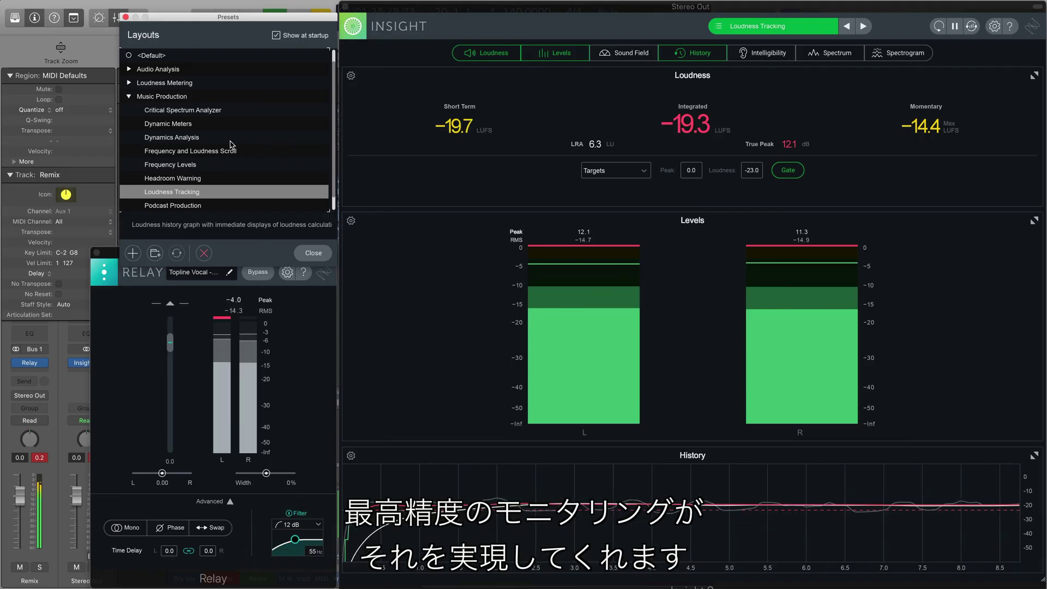
{"action": "key", "text": "Down"}
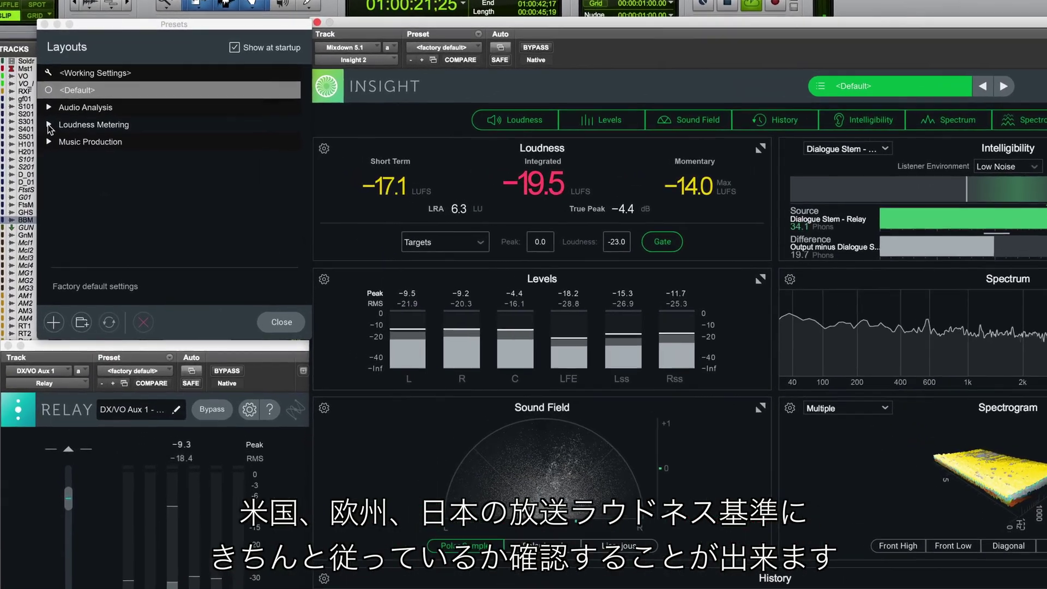
Step: Browse Loudness Metering and Audio Analysis, loading Surround Analysis, then Surround Locator
{"action": "left_click", "coordinate": [65, 115]}
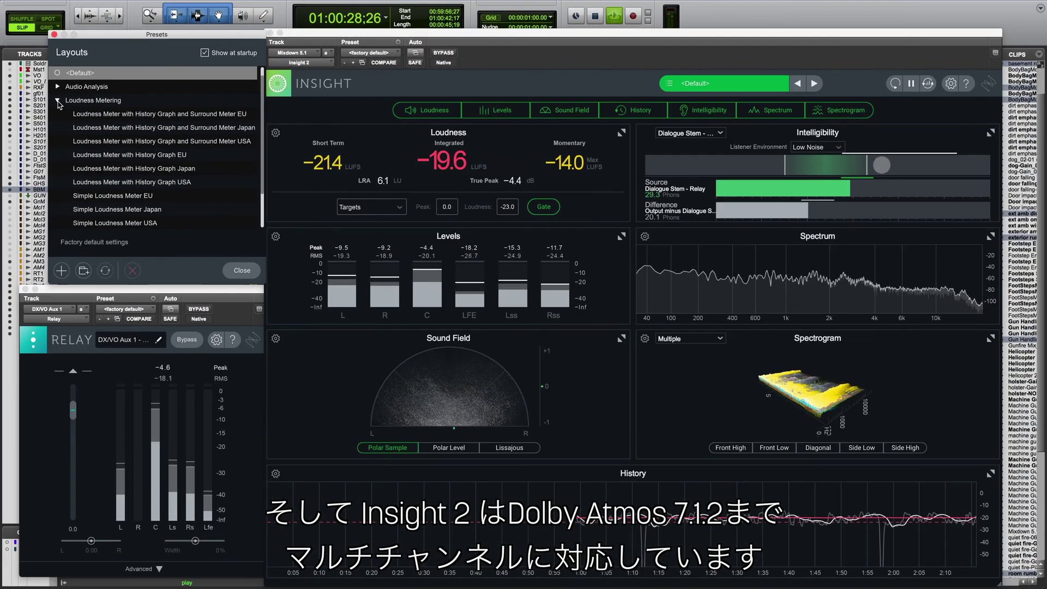
{"action": "left_click", "coordinate": [58, 100]}
{"action": "left_click", "coordinate": [58, 101]}
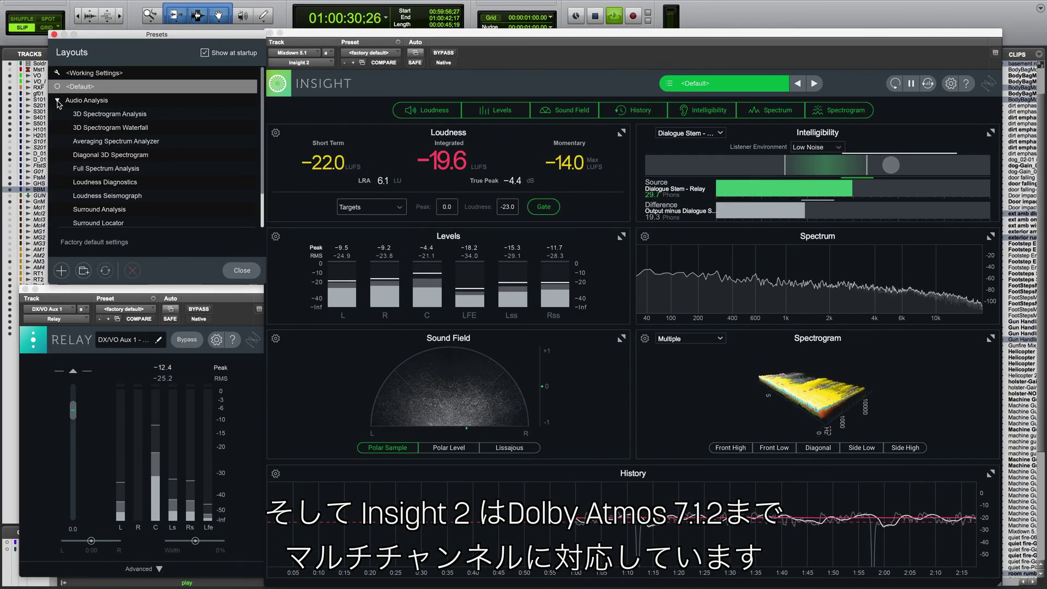
{"action": "left_click", "coordinate": [94, 209]}
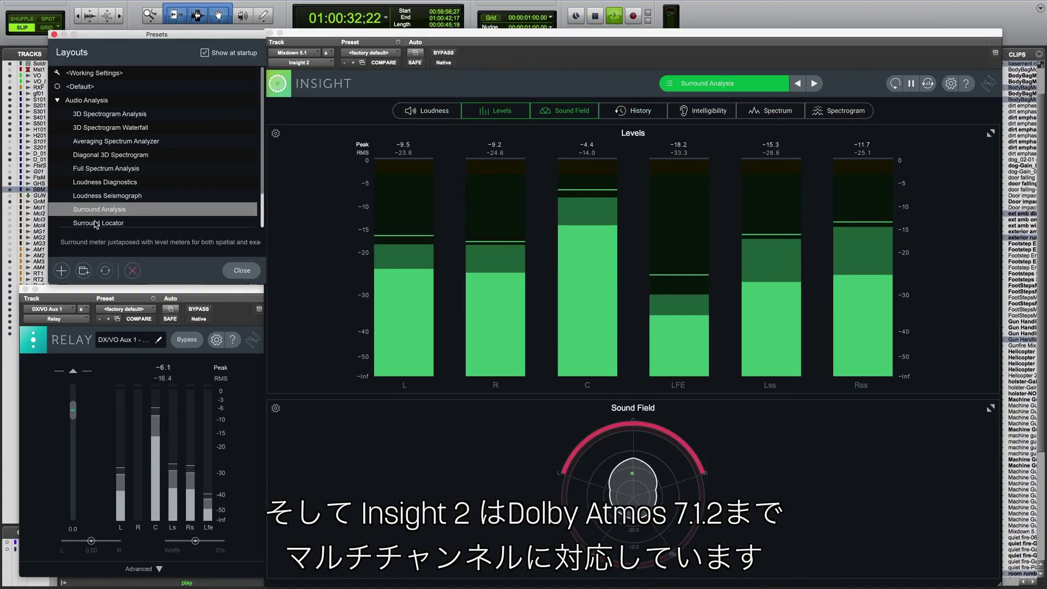
{"action": "left_click", "coordinate": [96, 223]}
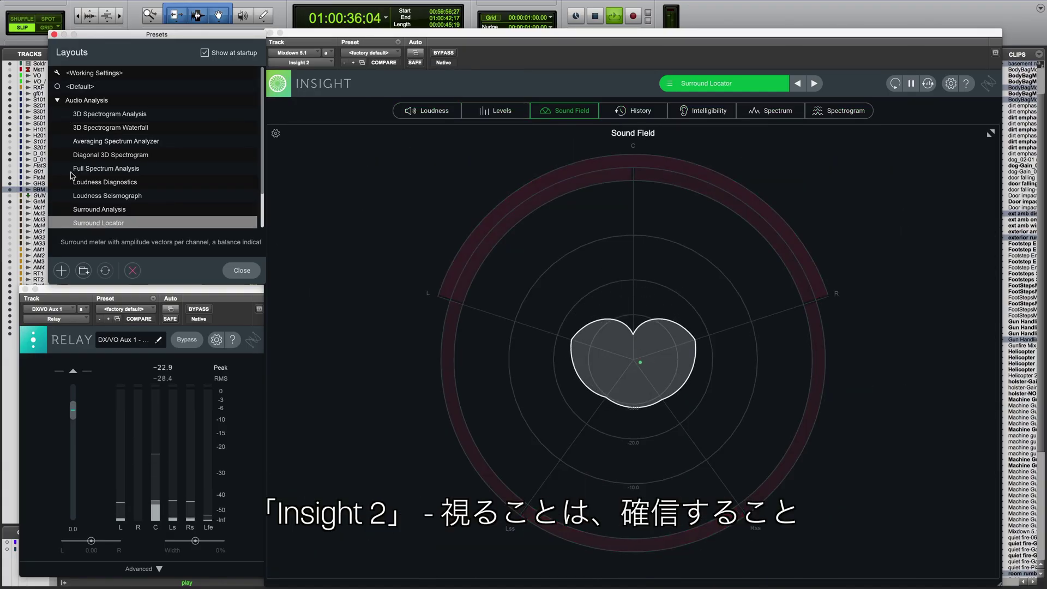